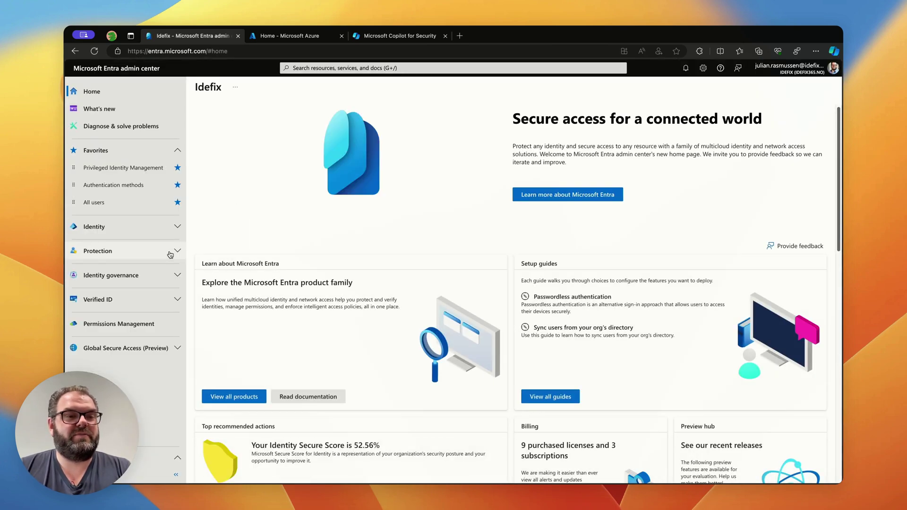
Open the FIDO2 security key policy from Protection > Authentication methods
click(171, 253)
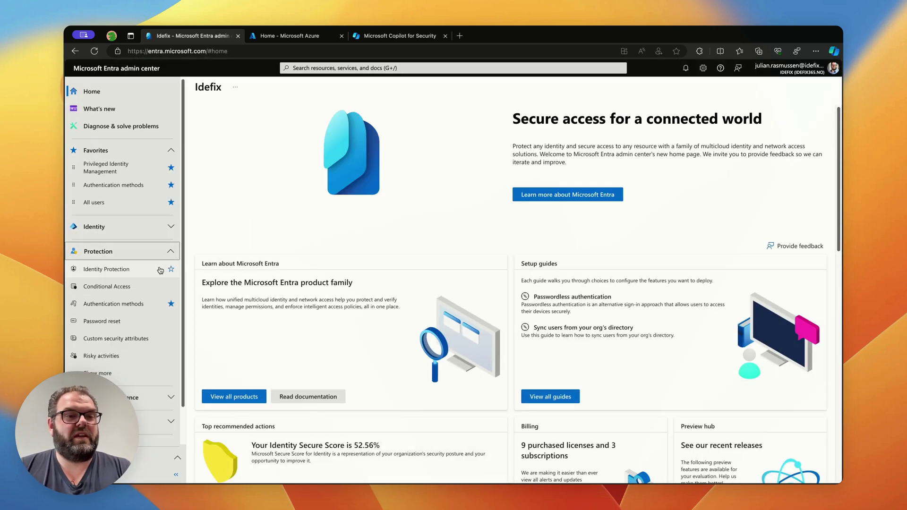
click(128, 306)
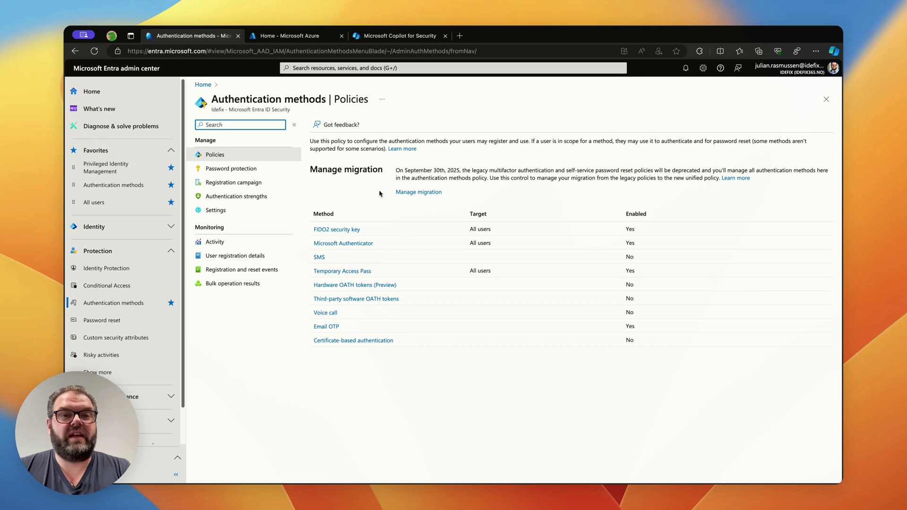
click(325, 232)
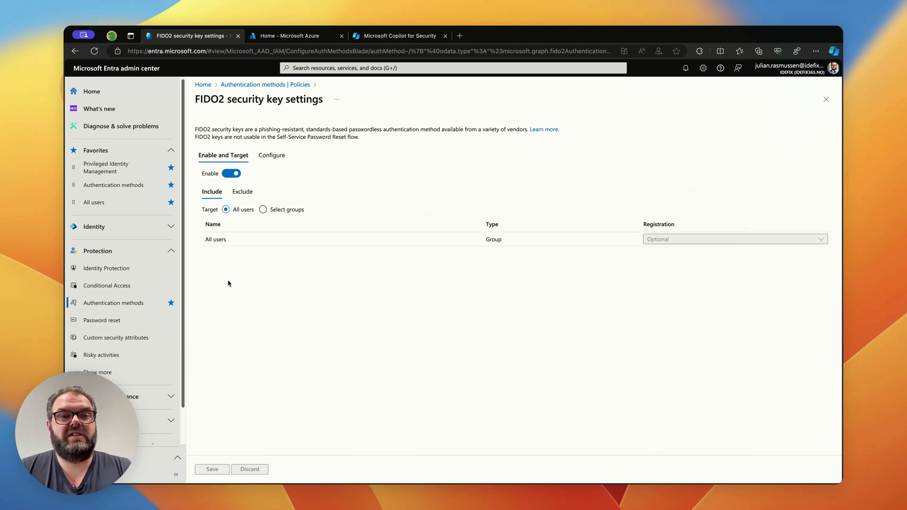
Review the three allowed AAGUIDs in the FIDO2 key restriction settings on the Configure tab
click(282, 156)
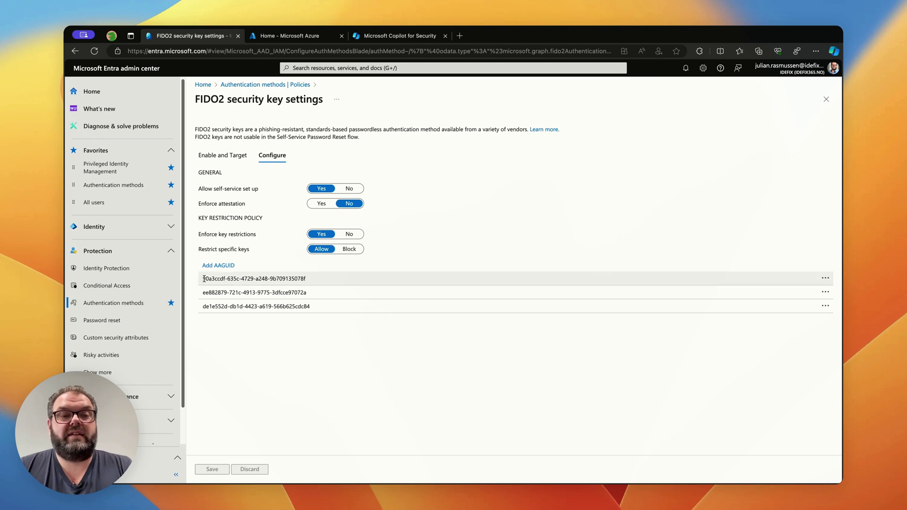
drag(204, 279, 308, 282)
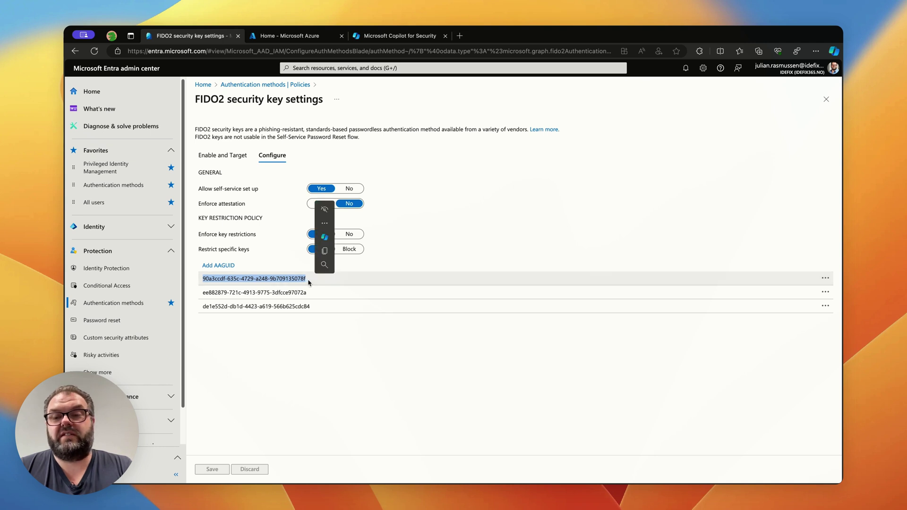
click(230, 321)
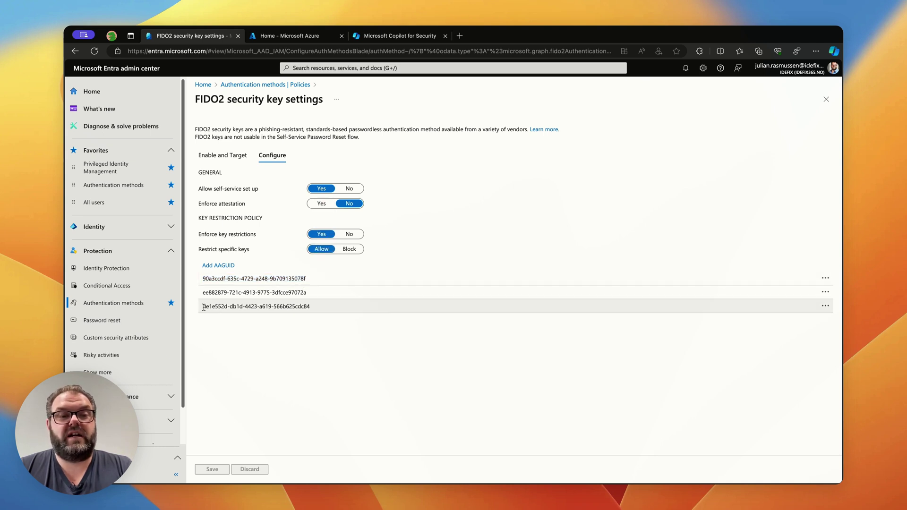
drag(202, 307, 308, 308)
click(305, 310)
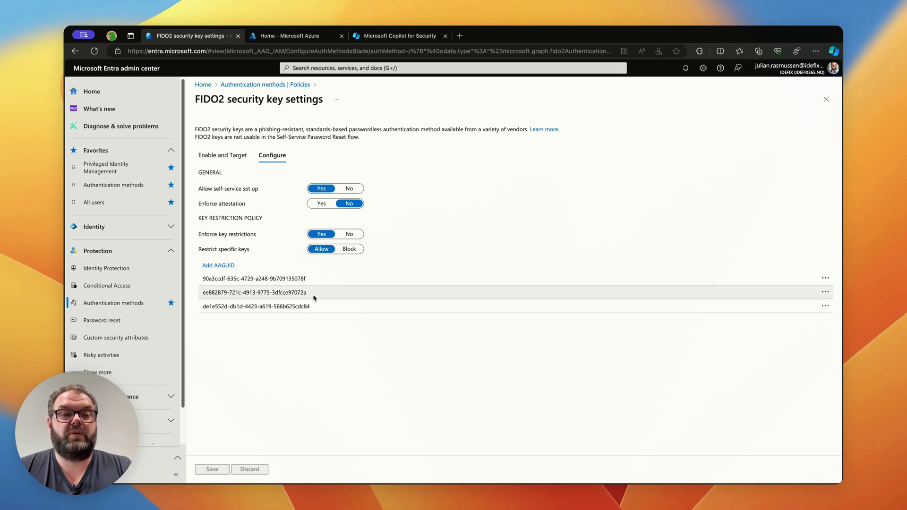
drag(313, 297, 204, 295)
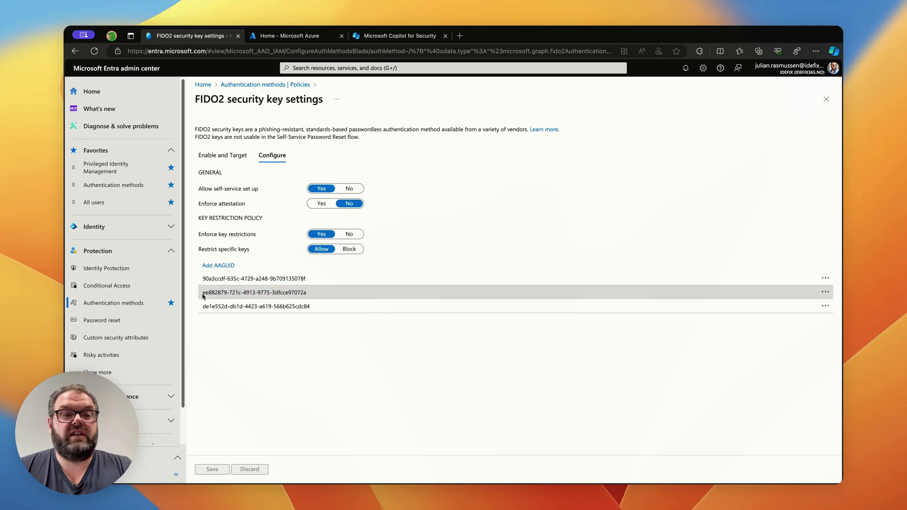
click(206, 297)
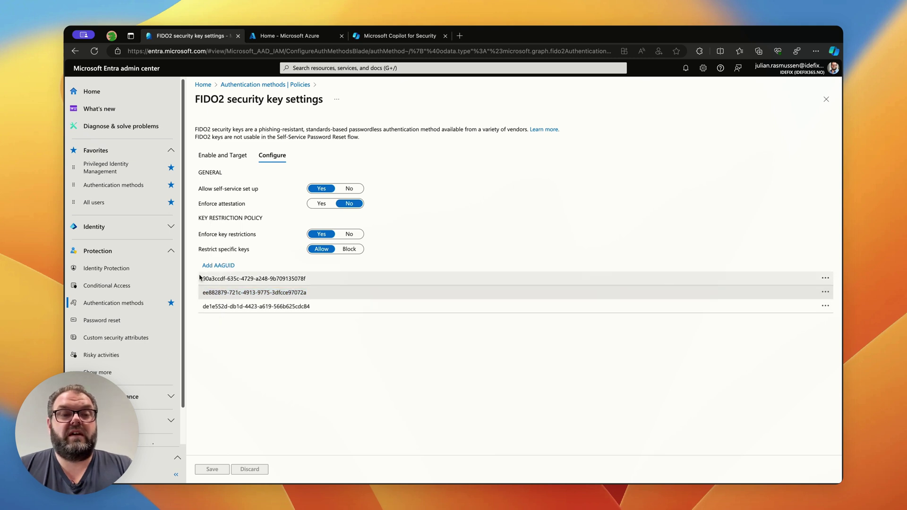
drag(203, 278, 305, 280)
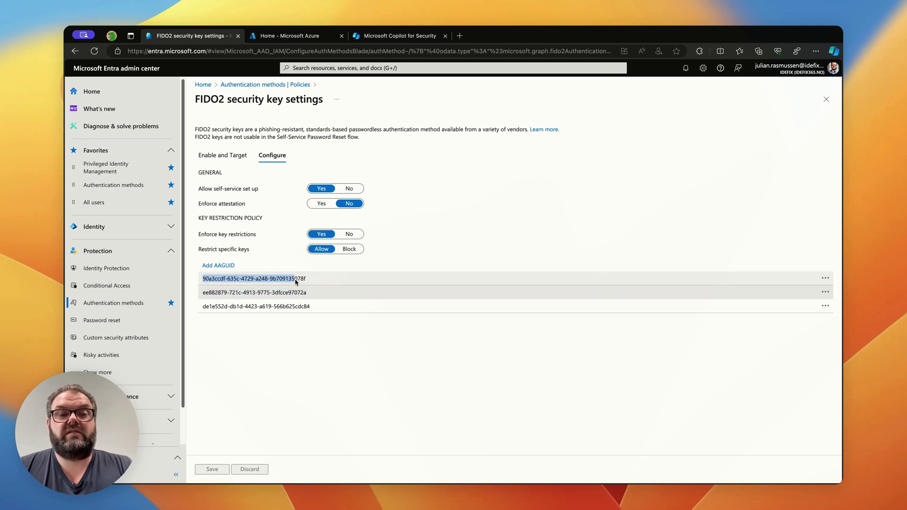
click(295, 282)
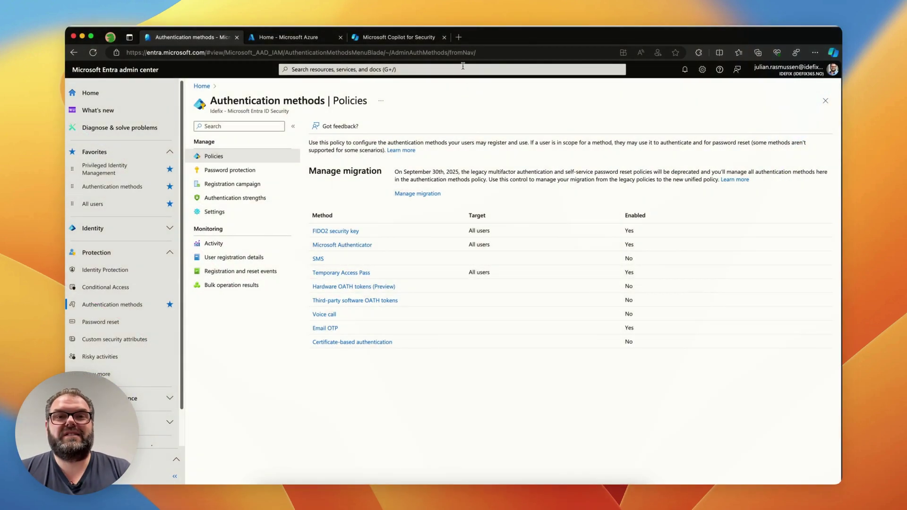
Go to myaccount.microsoft.com Security info and list the sign-in method types to add
click(459, 37)
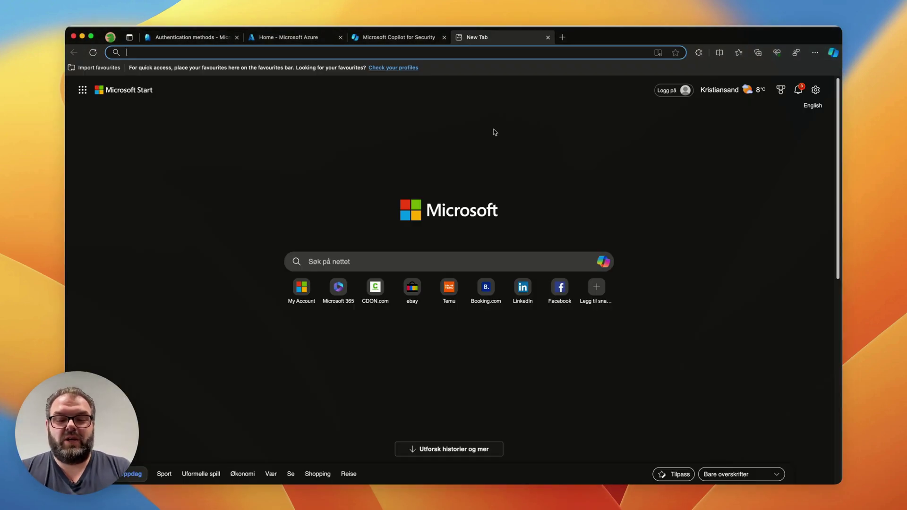
text(myaccount.microsoft.com)
key(Return)
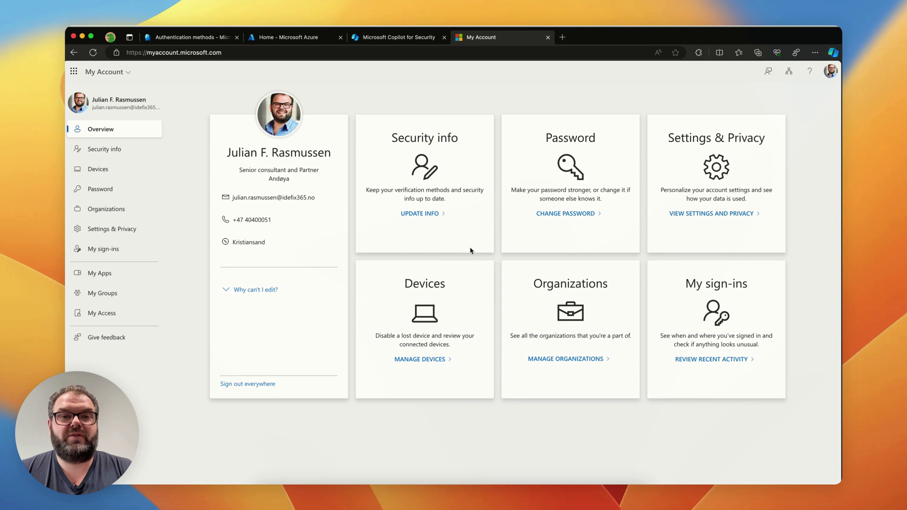
click(419, 215)
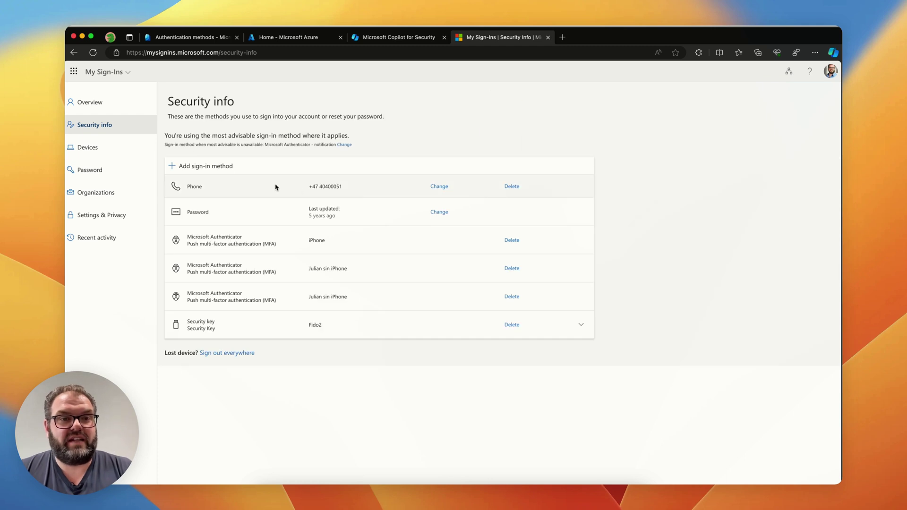
click(192, 167)
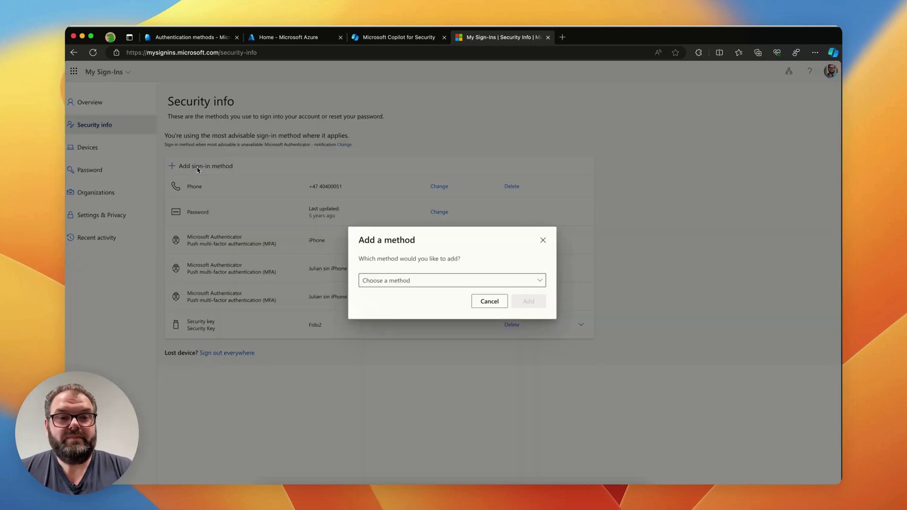
click(418, 284)
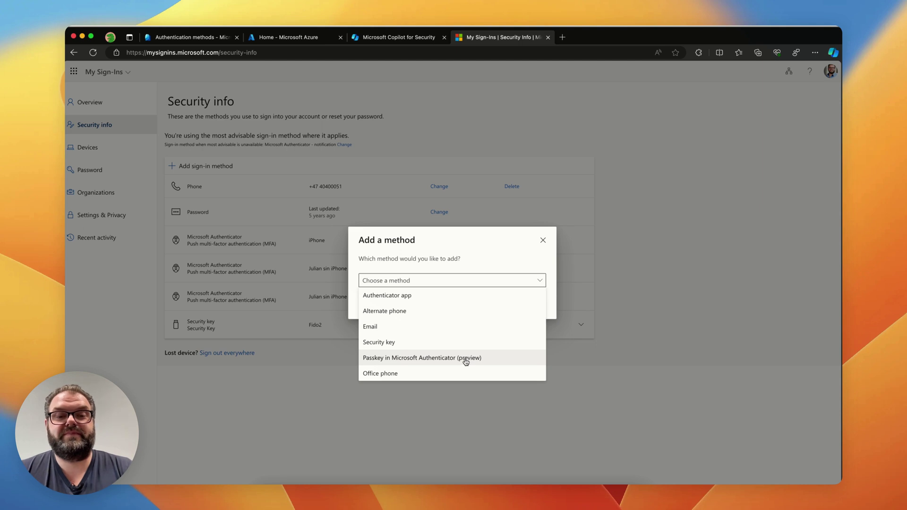
Add Passkey in Microsoft Authenticator (preview), choosing iPhone or iPad as the device
click(439, 359)
click(528, 301)
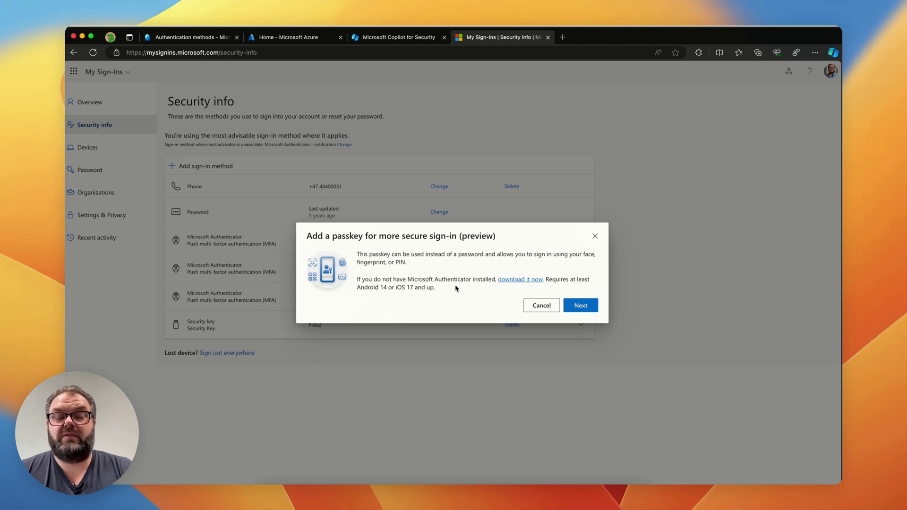
click(580, 306)
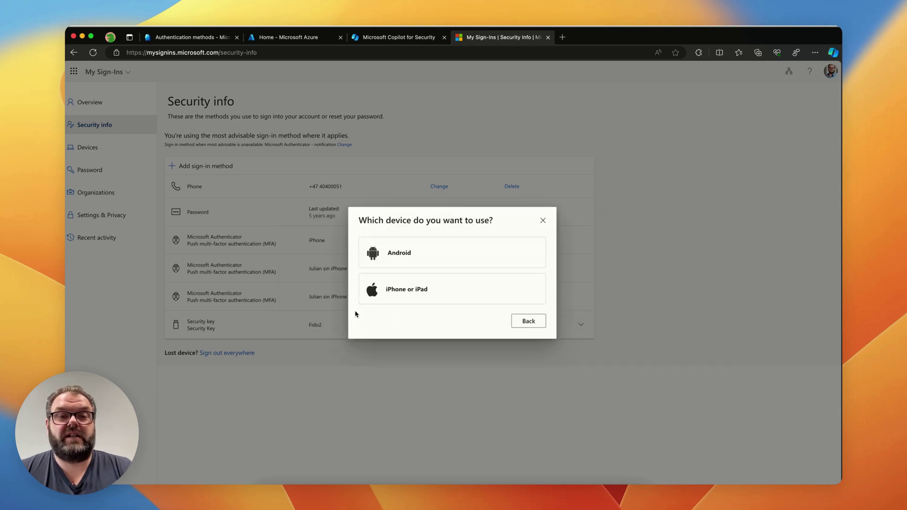
click(381, 294)
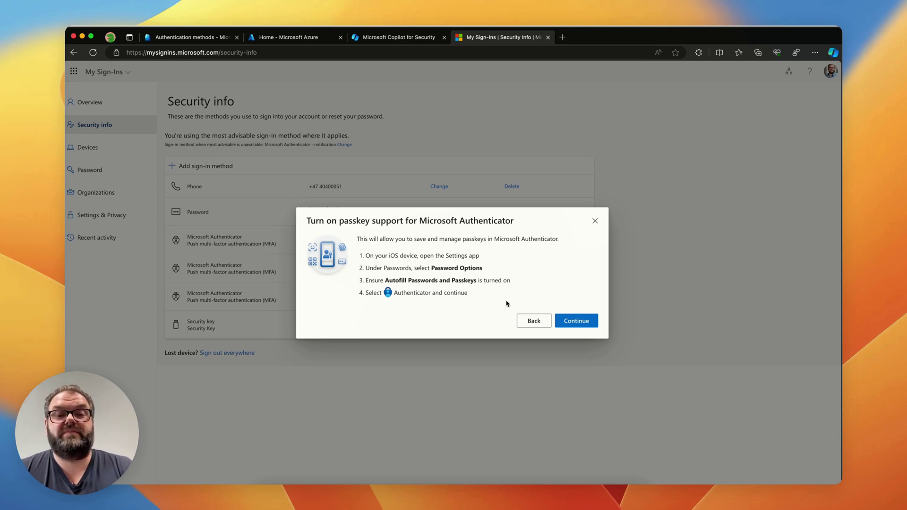
click(591, 321)
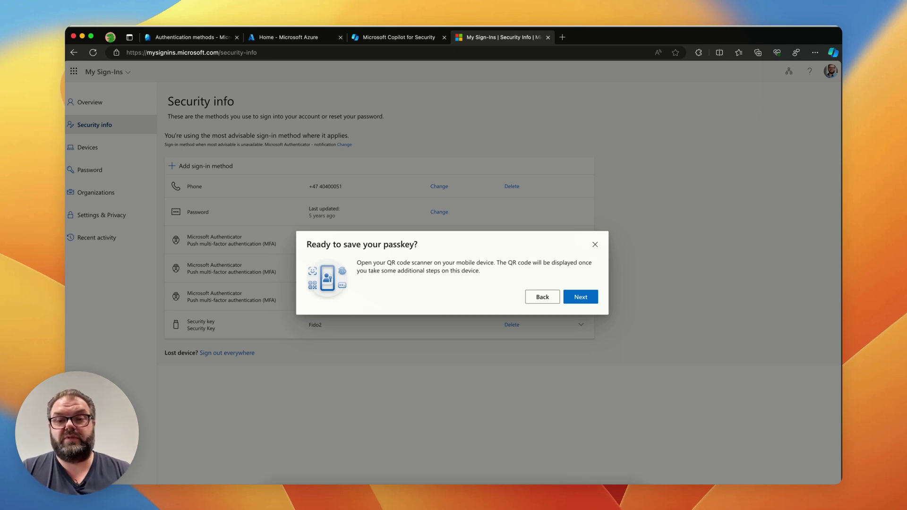
drag(618, 87, 667, 88)
Create the passkey on the iPhone by scanning the QR code with Microsoft Authenticator
click(495, 244)
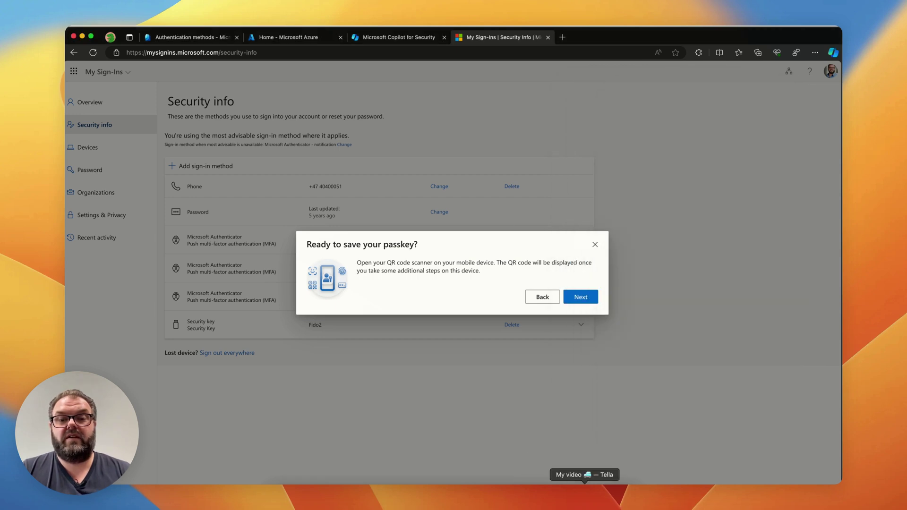
click(553, 501)
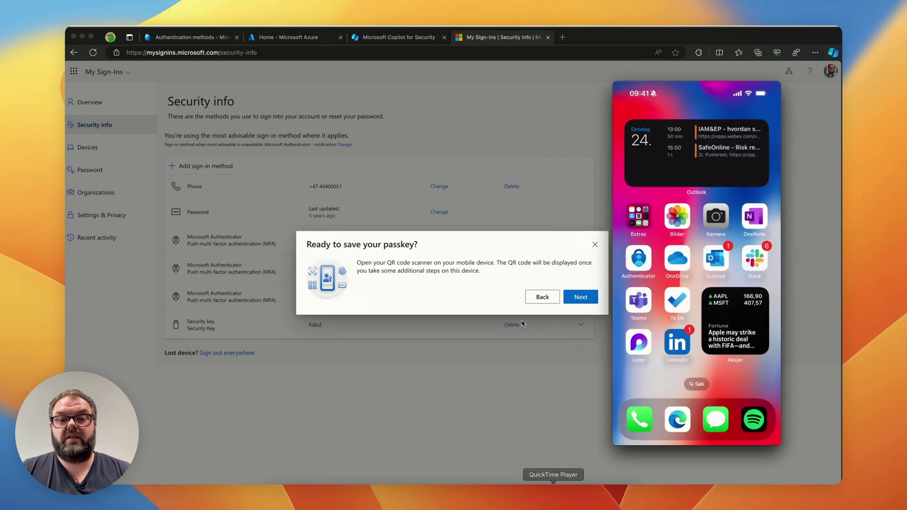
click(581, 300)
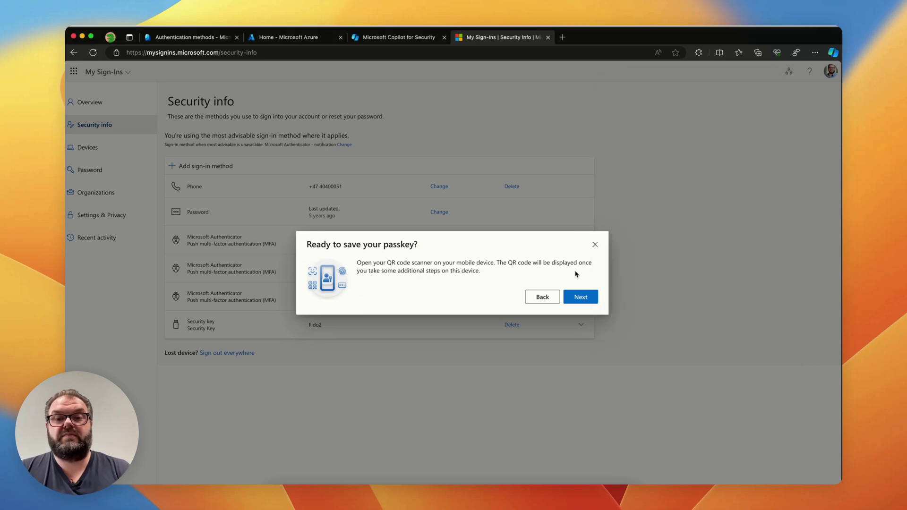
click(580, 298)
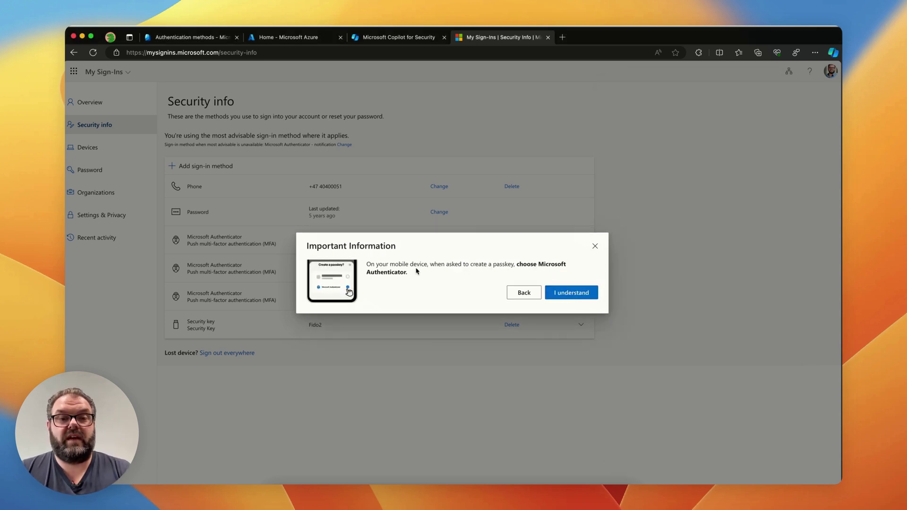
click(572, 297)
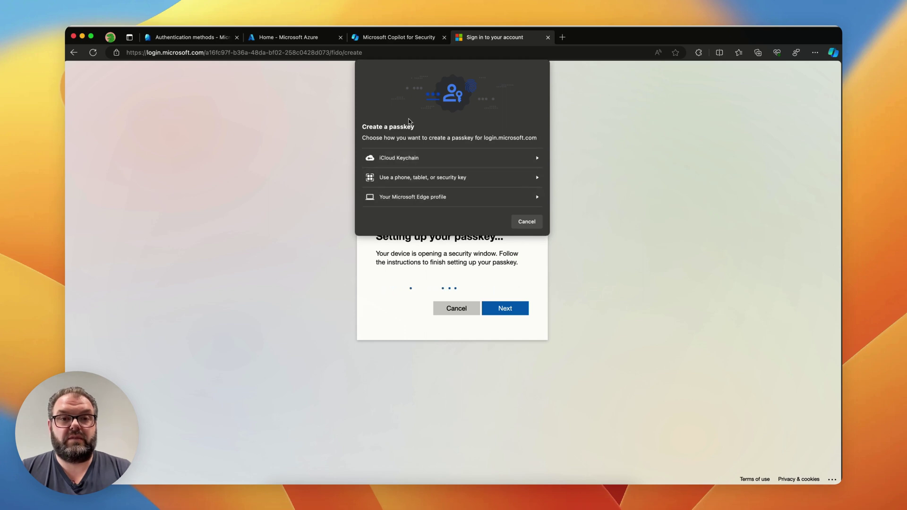
click(404, 184)
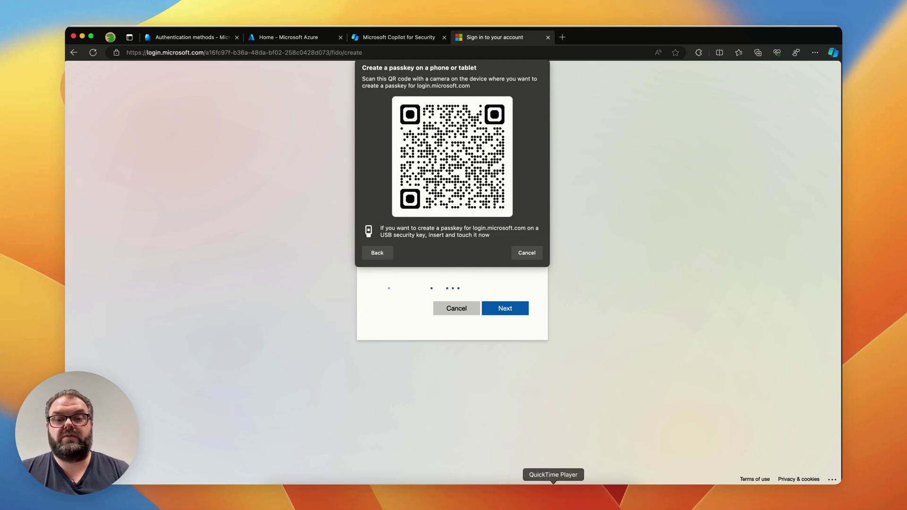
click(553, 494)
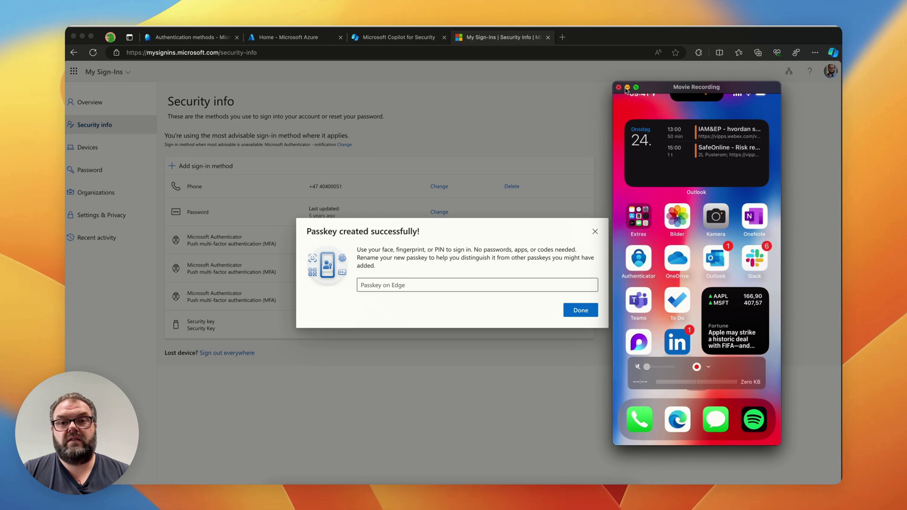
Name the new passkey 'Passkey on iPhone' and save it
click(627, 87)
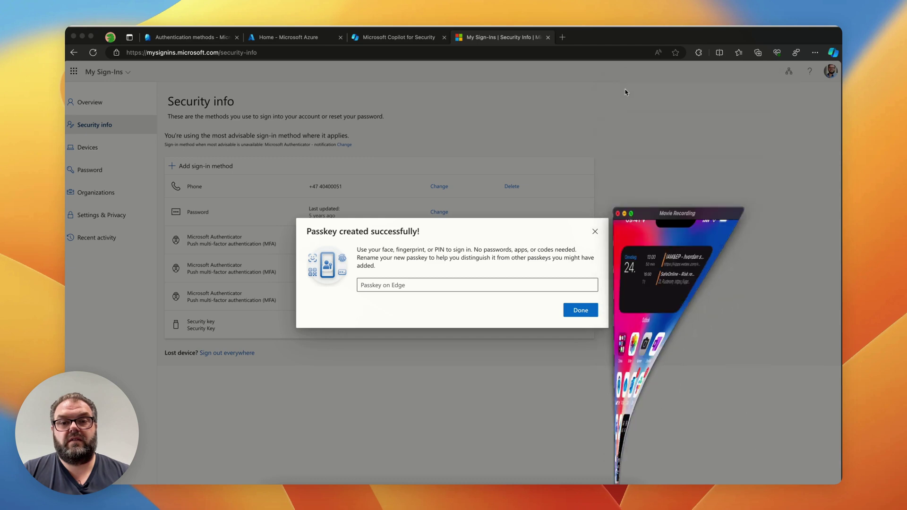
click(404, 286)
triple_click(404, 286)
text(Passkey )
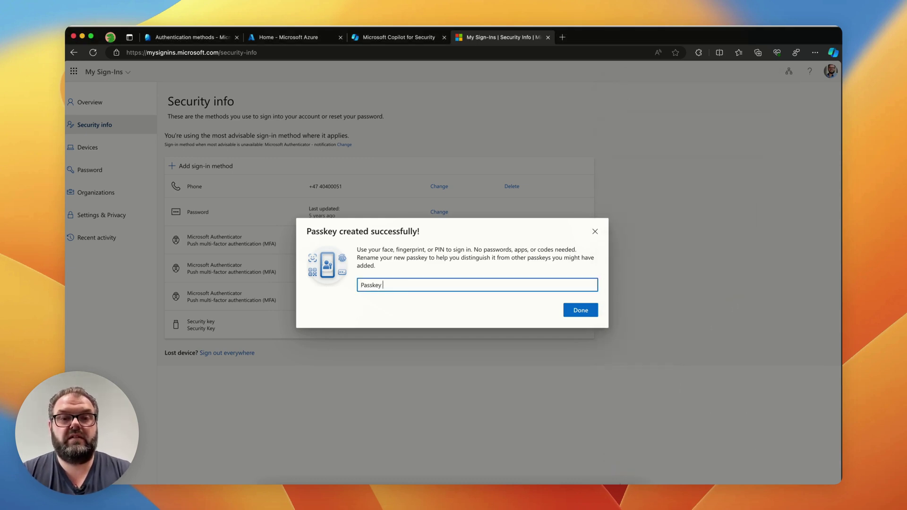
text(on iPhone)
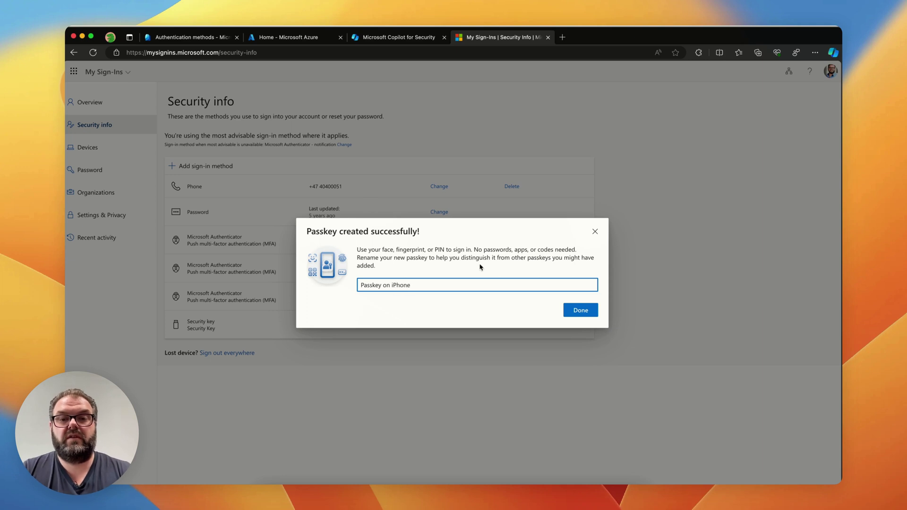
click(589, 313)
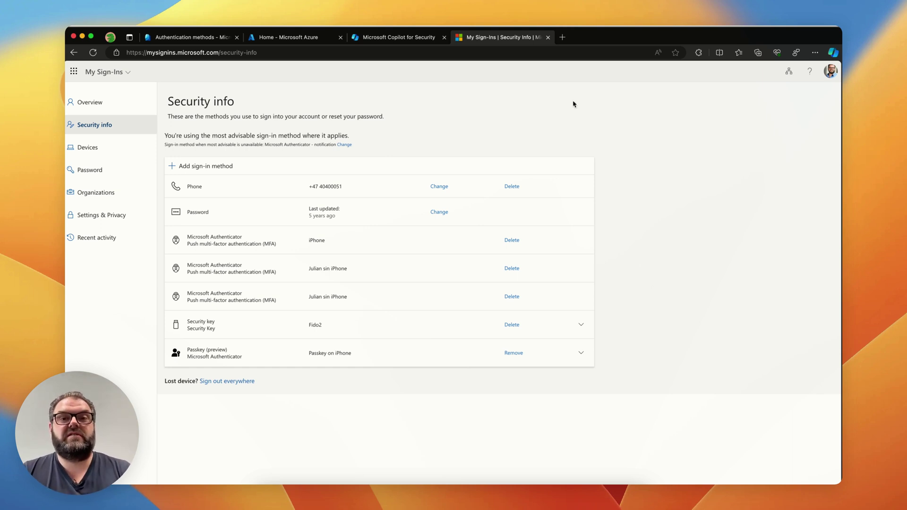
Sign out of the Microsoft account from the profile card
click(830, 72)
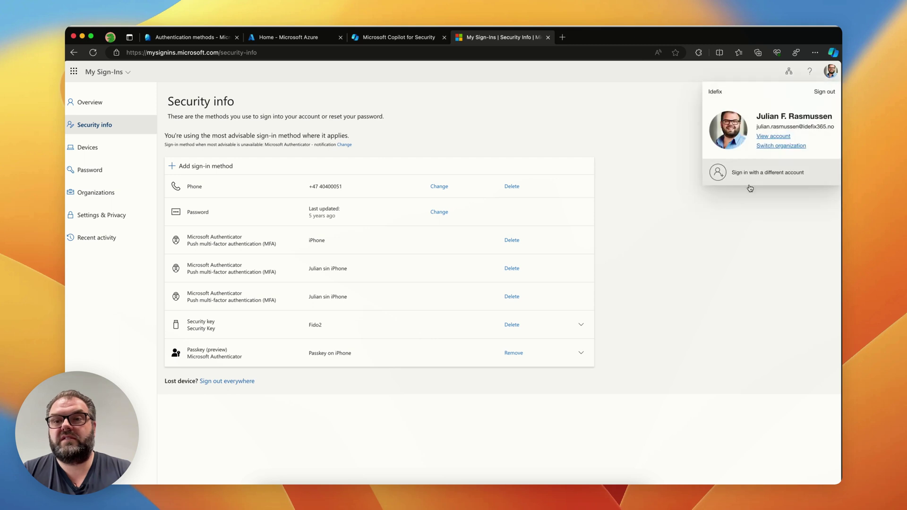
click(823, 92)
click(456, 282)
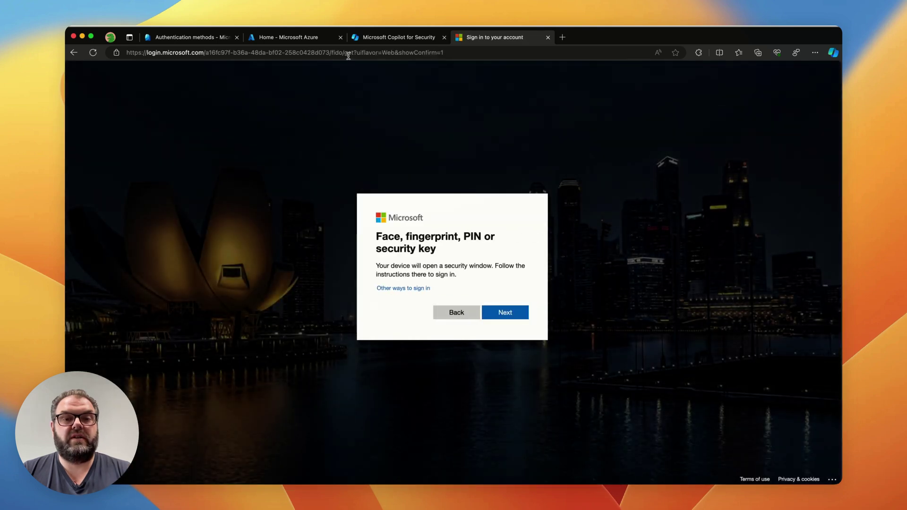
Load office.com and start signing in to Microsoft 365
click(351, 57)
text(of)
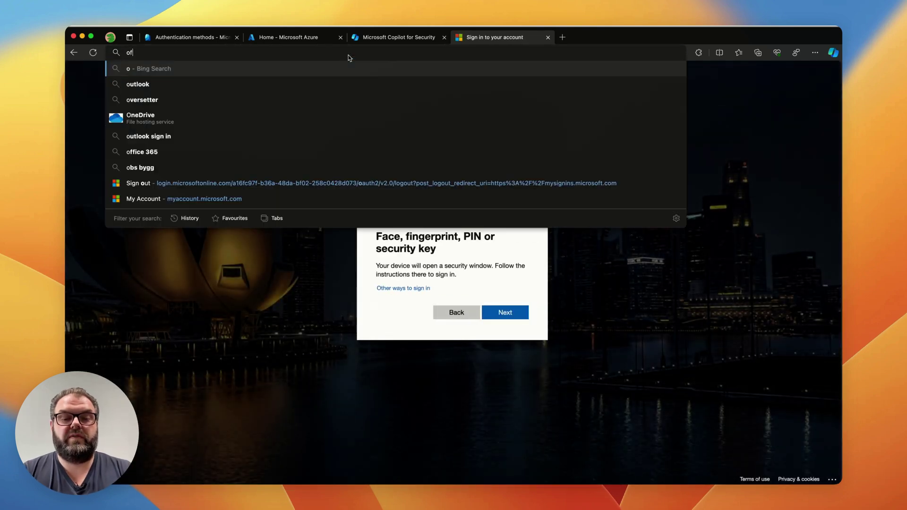
text(fice.com)
key(Return)
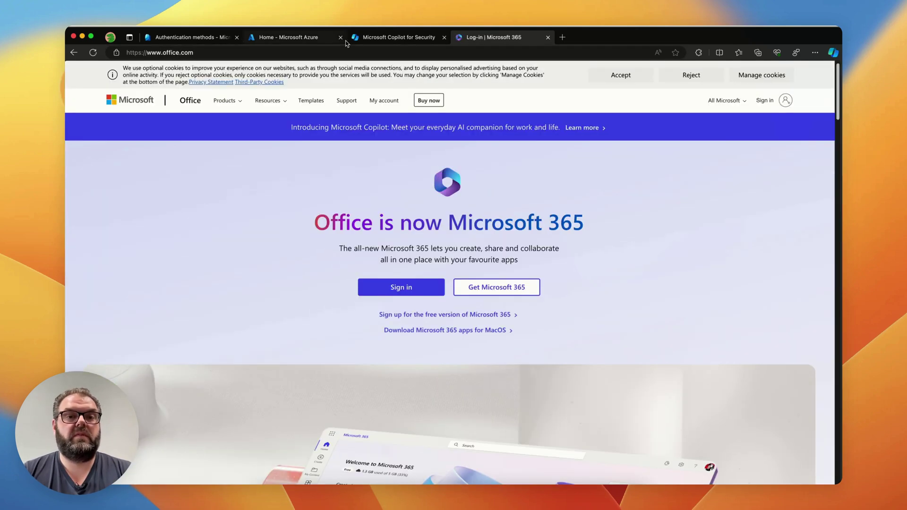
click(403, 292)
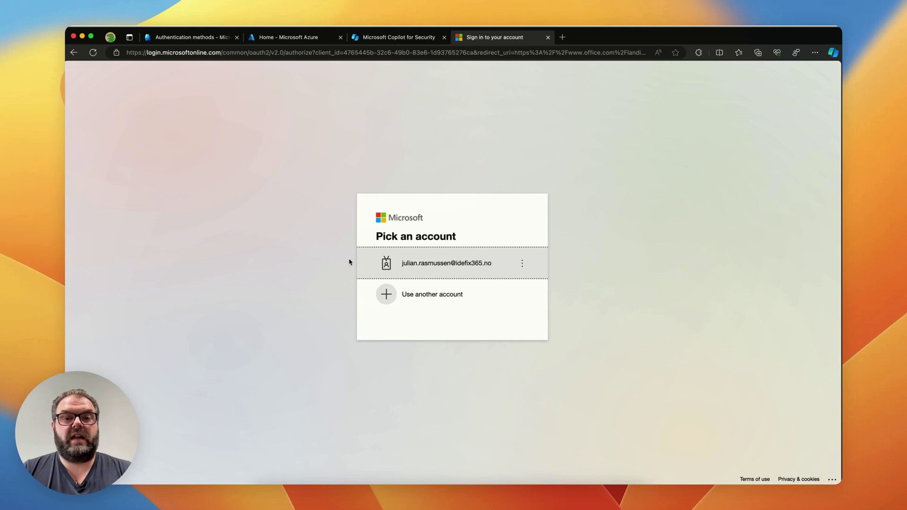
Sign in with the iPhone passkey via QR code and choose to stay signed in
click(410, 269)
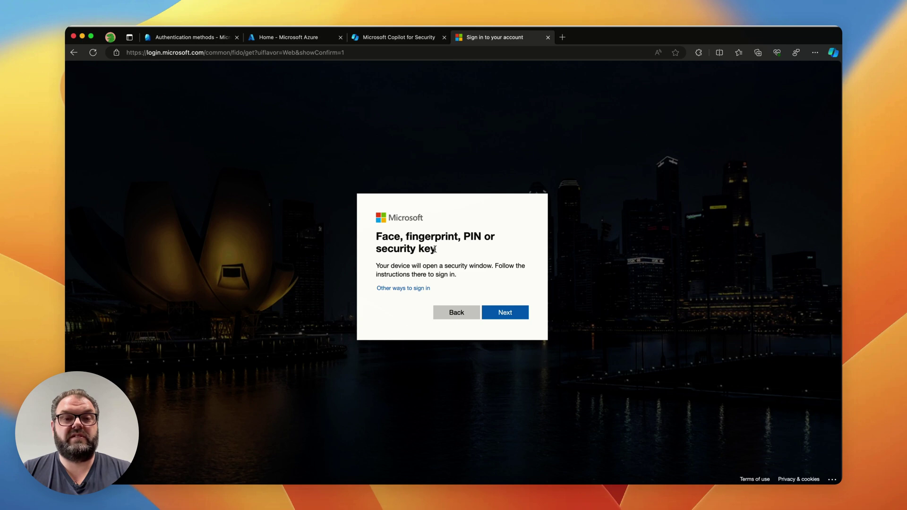
click(523, 315)
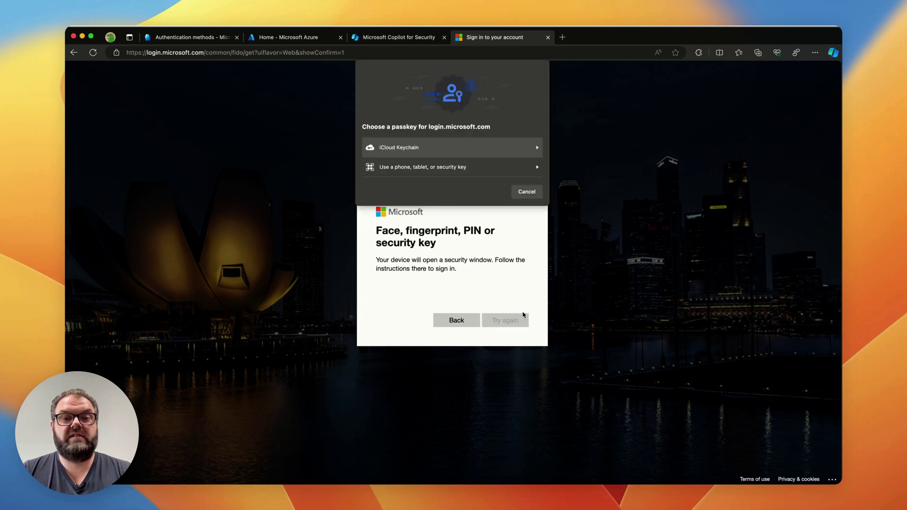
click(425, 174)
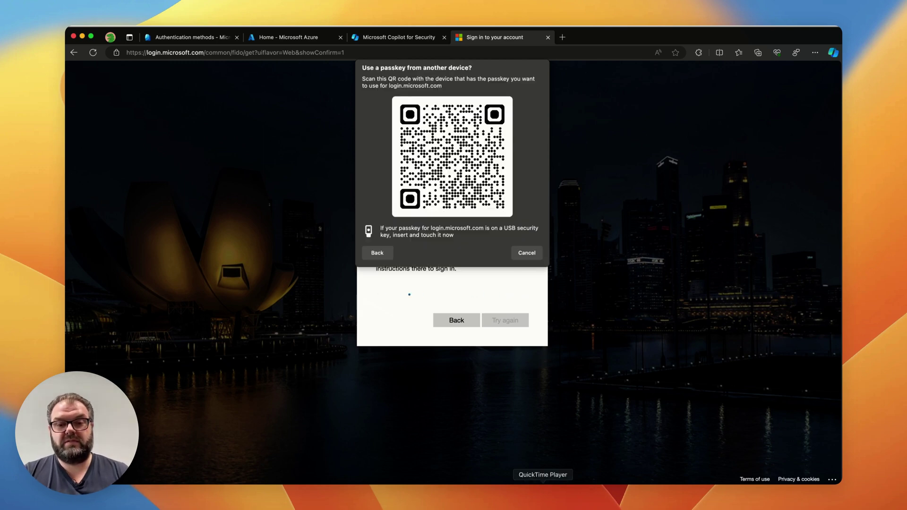
click(543, 501)
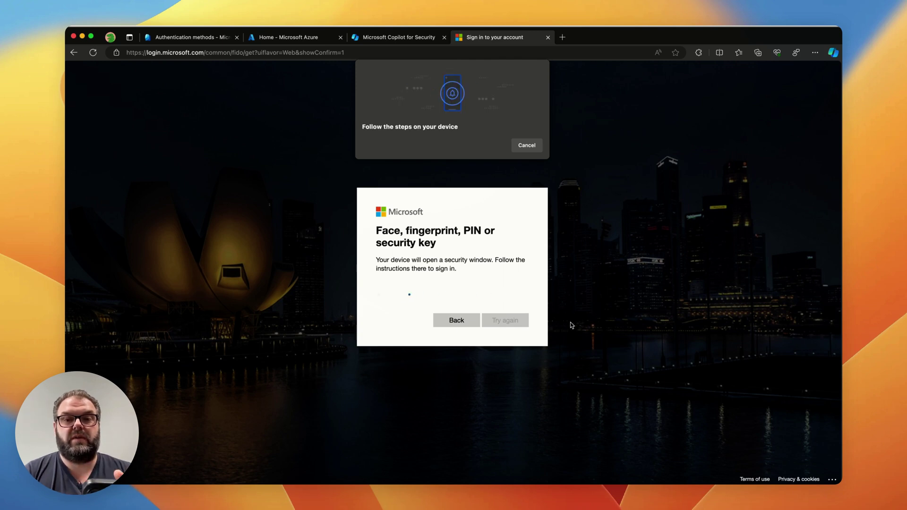
click(553, 496)
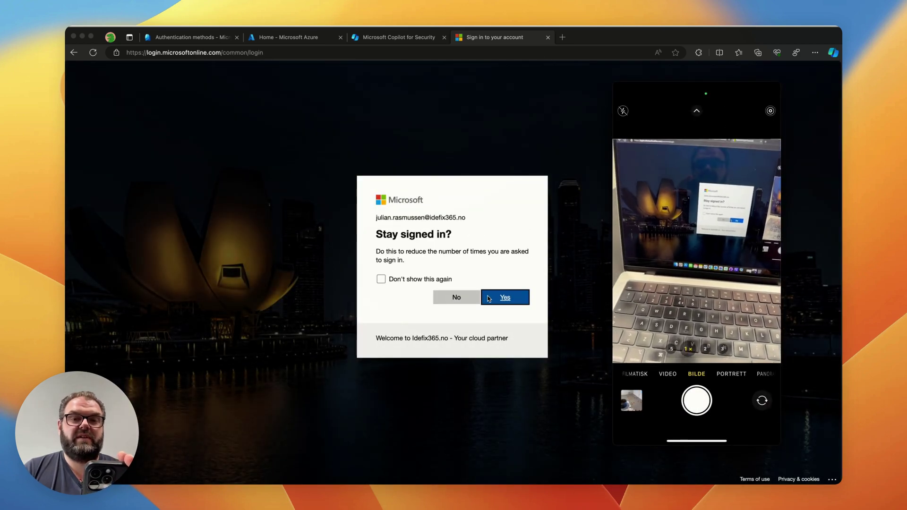
key(super+q)
click(501, 298)
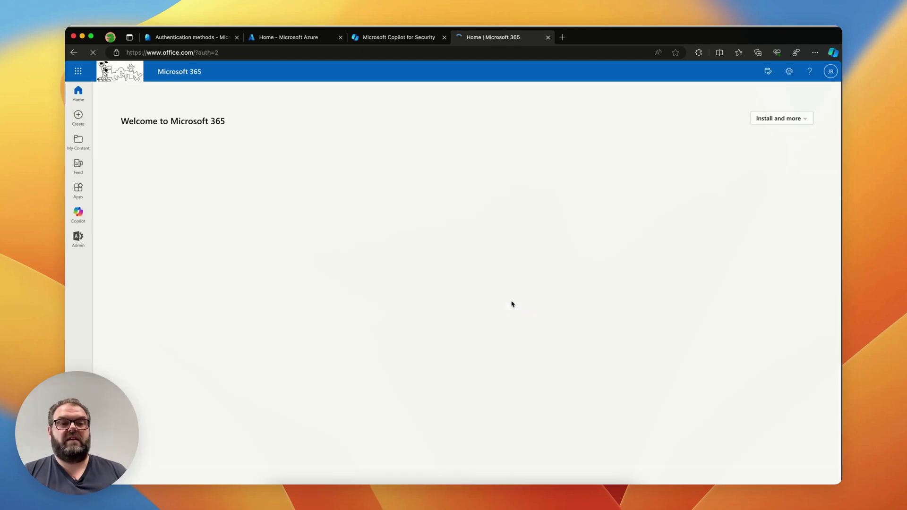